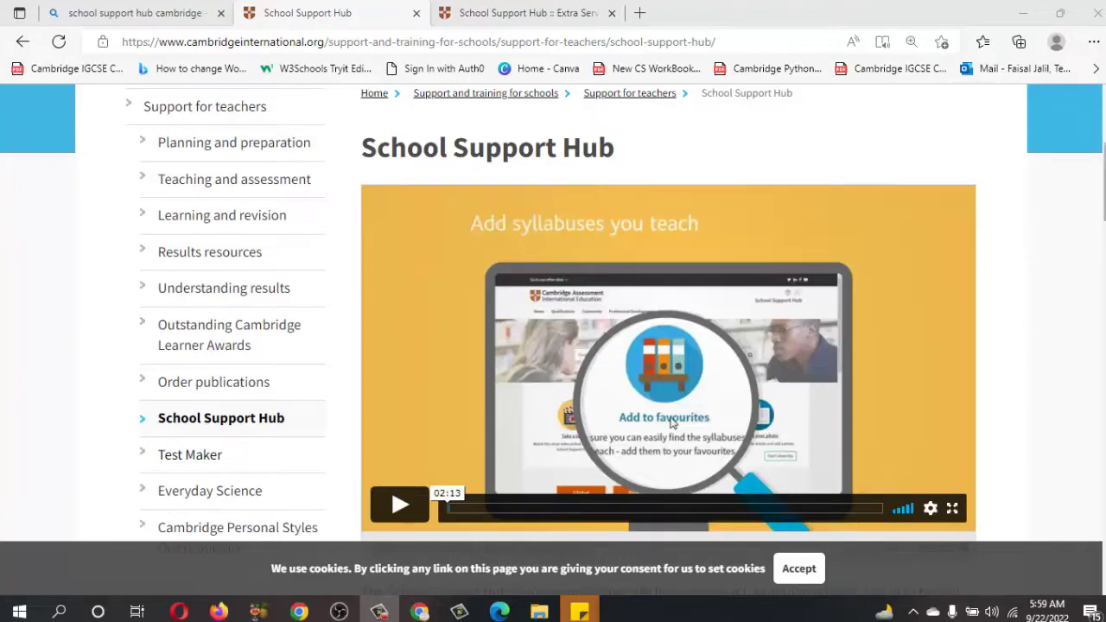
# Step: Scroll to the top of the School Support Hub page to show its introductory video
pyautogui.scroll(3, 672, 421)
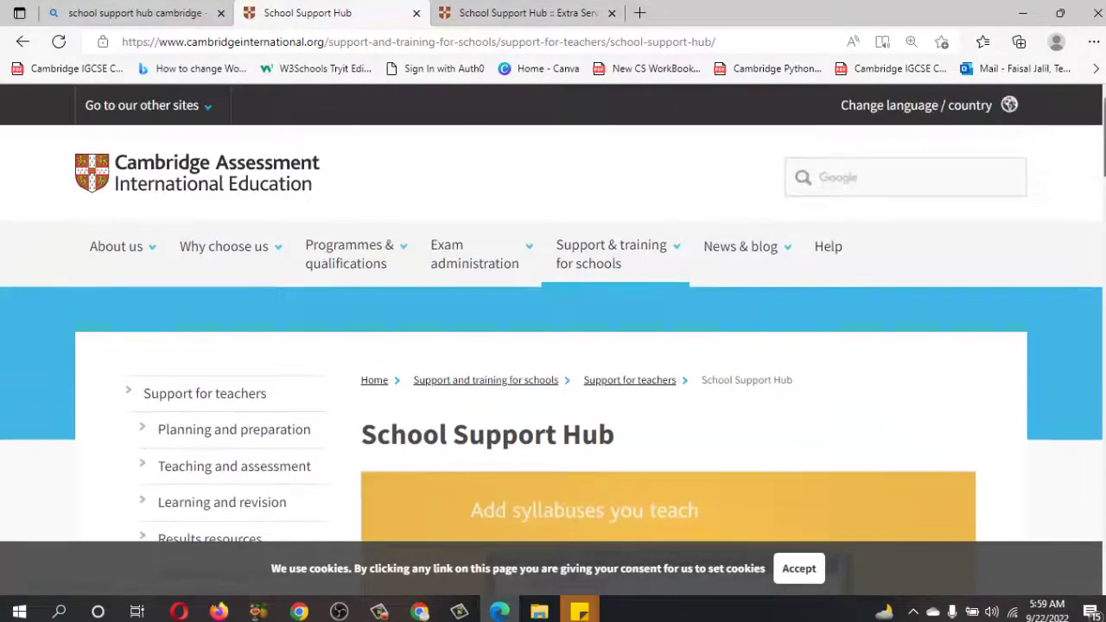
# Step: Go through the Support Hub's Home and Extra services to the Test Maker card, then log in
pyautogui.click(501, 14)
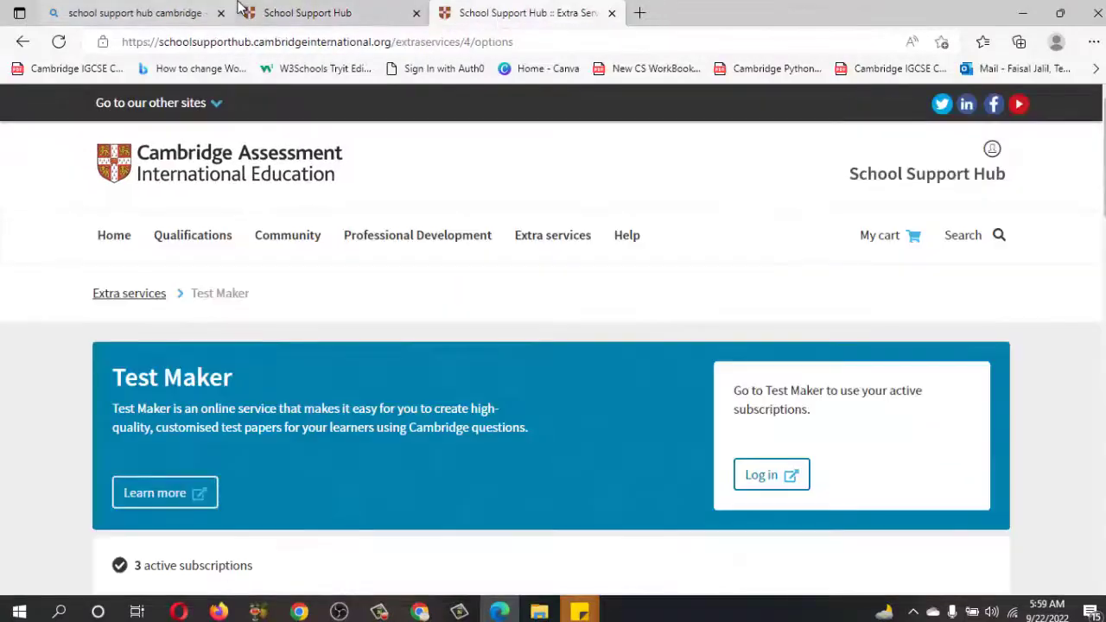
pyautogui.click(125, 241)
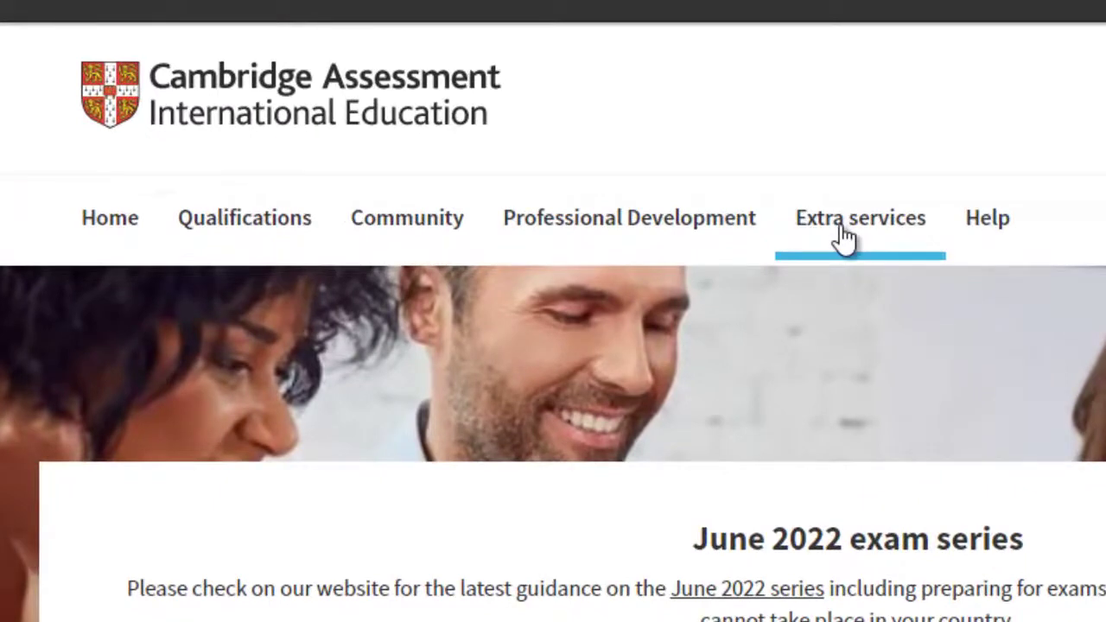
pyautogui.click(842, 237)
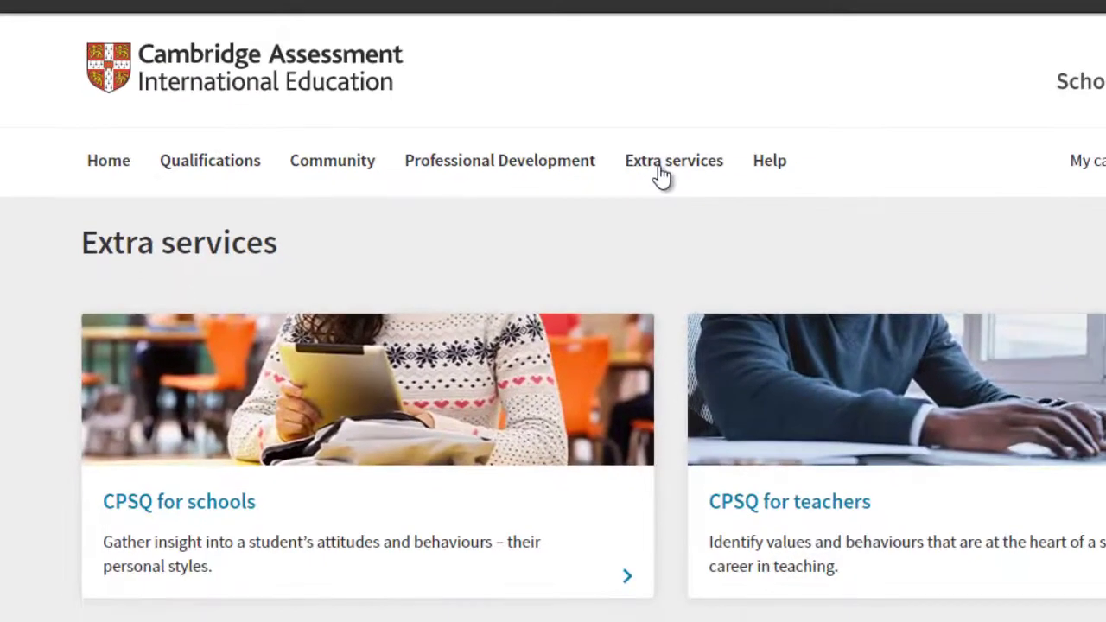
pyautogui.scroll(-5, 553, 346)
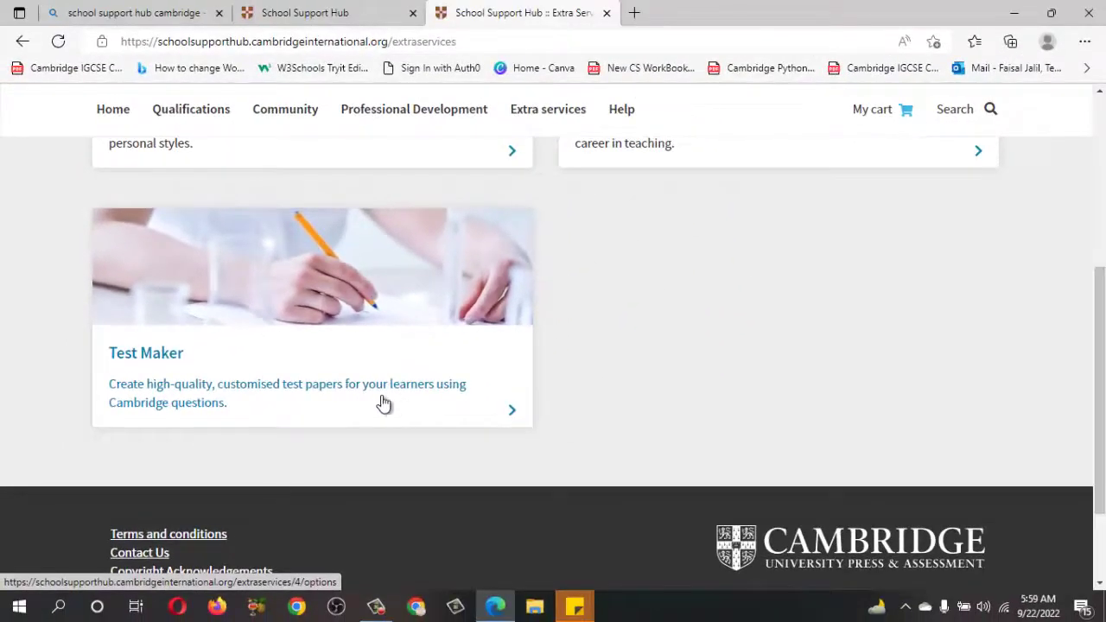
pyautogui.click(149, 365)
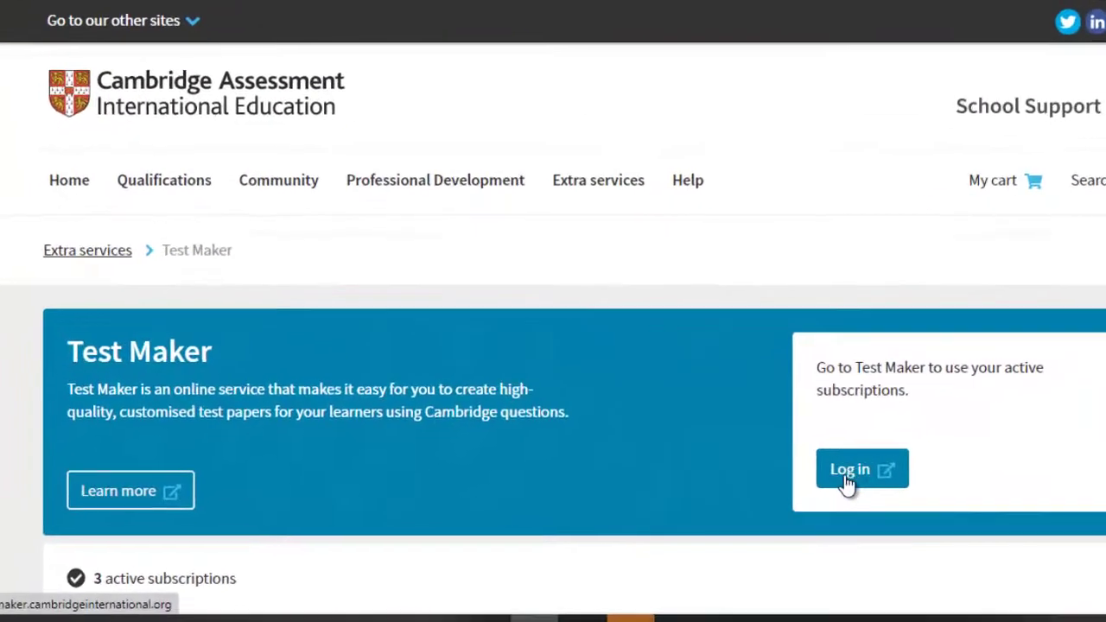
pyautogui.click(772, 472)
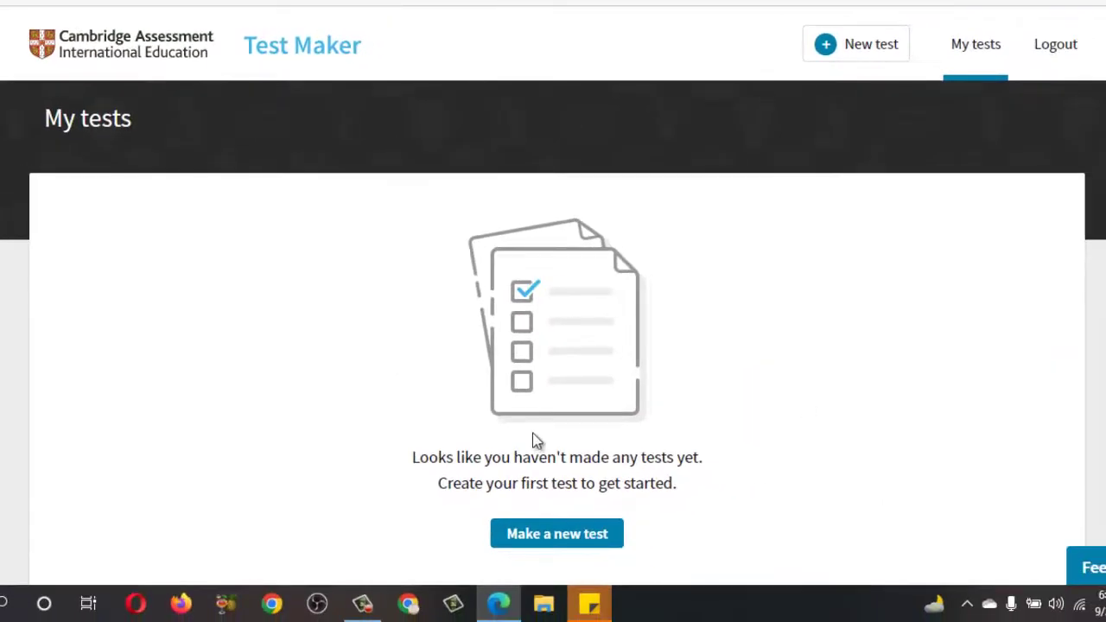
# Step: Make a new test for the Cambridge IGCSE Physics 0625 syllabus
pyautogui.click(555, 544)
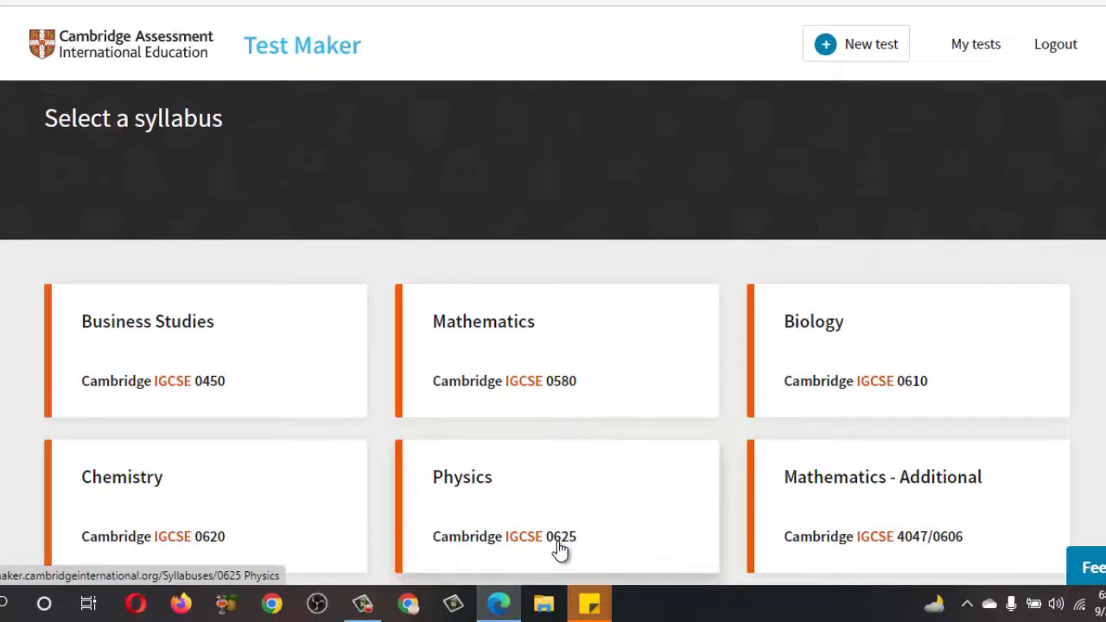
pyautogui.scroll(-2, 562, 546)
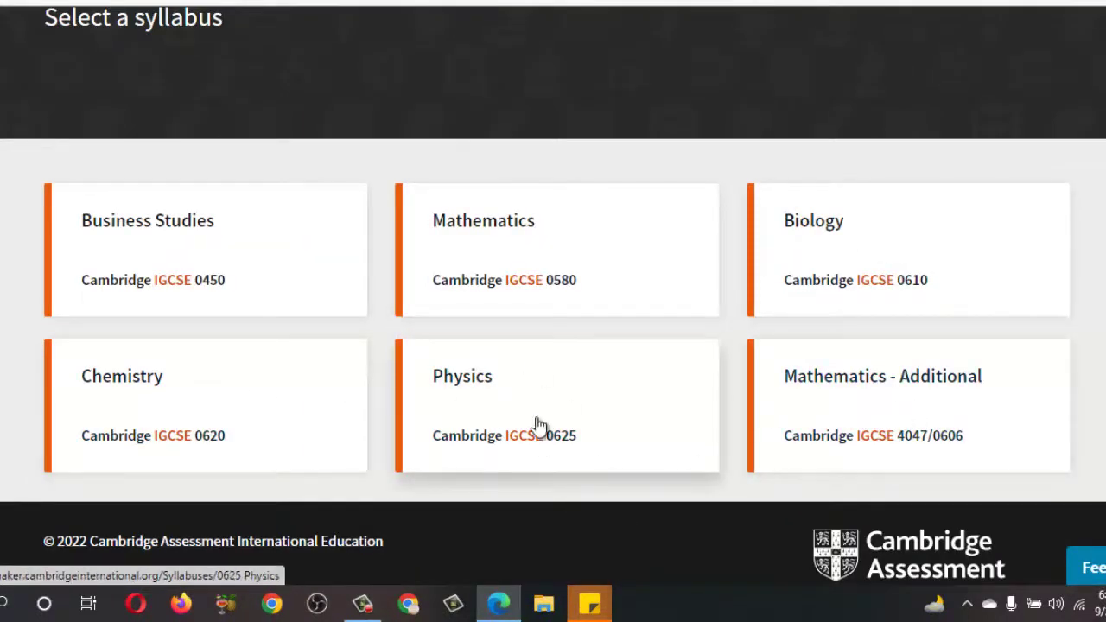
pyautogui.click(476, 386)
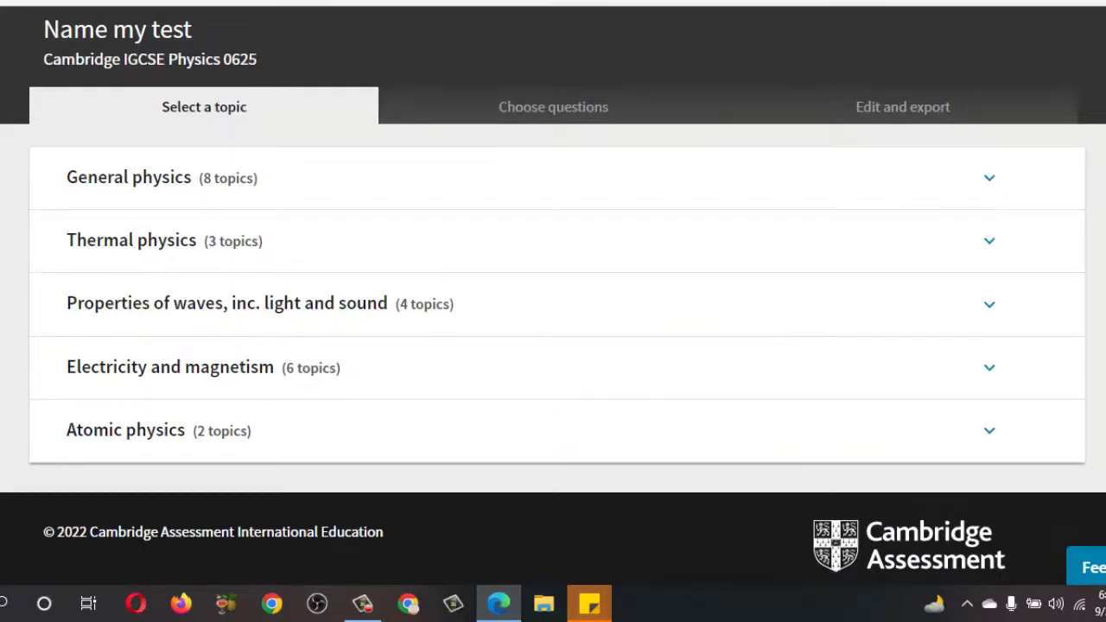
pyautogui.scroll(1, 552, 311)
pyautogui.scroll(-1, 553, 346)
# Step: List General physics questions by Paper - Newest and add the 2-mark Nov 20 Work question
pyautogui.click(159, 183)
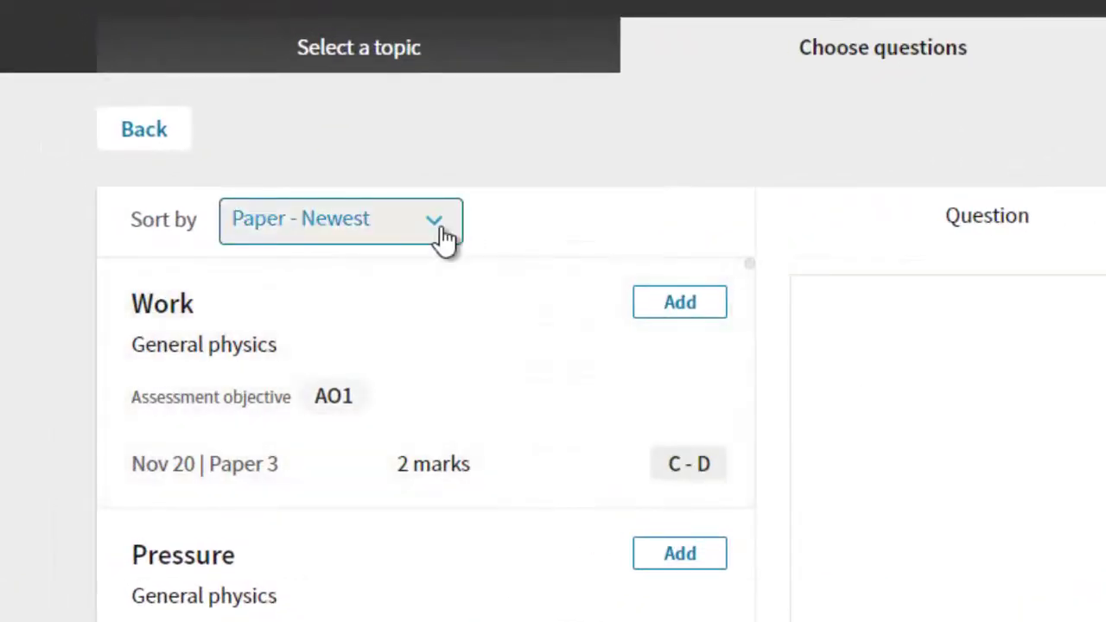
pyautogui.click(442, 237)
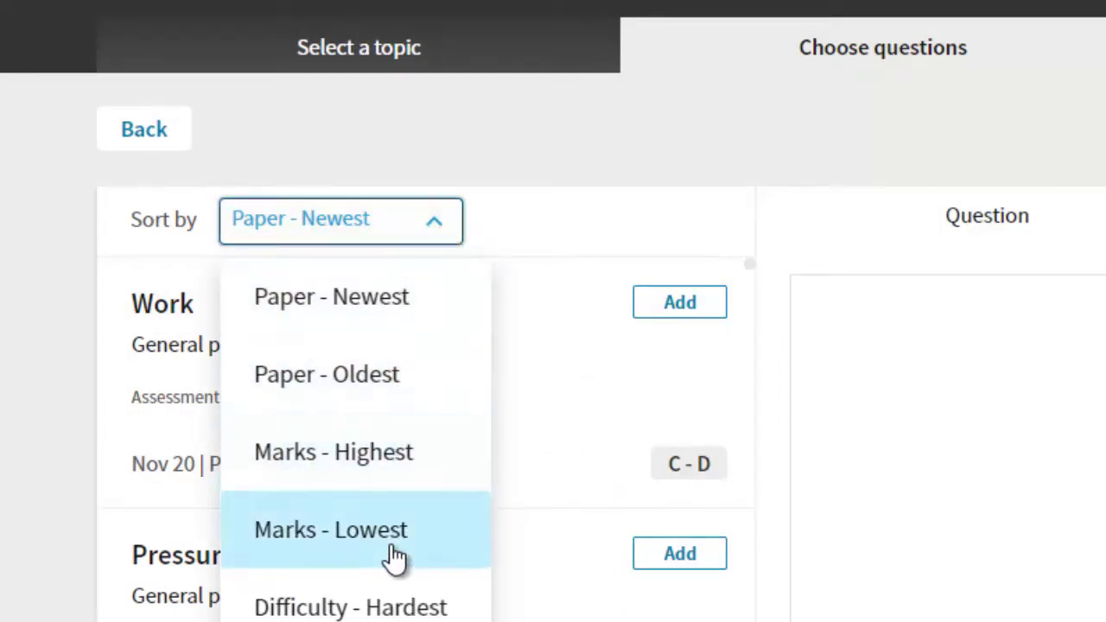
pyautogui.click(413, 299)
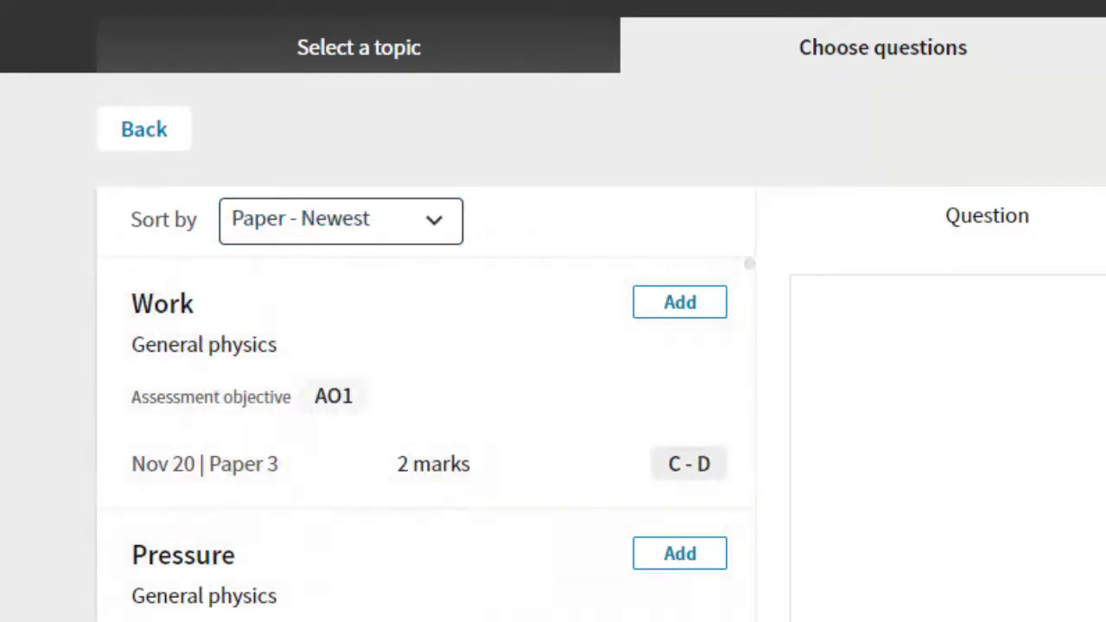
pyautogui.scroll(-6, 553, 346)
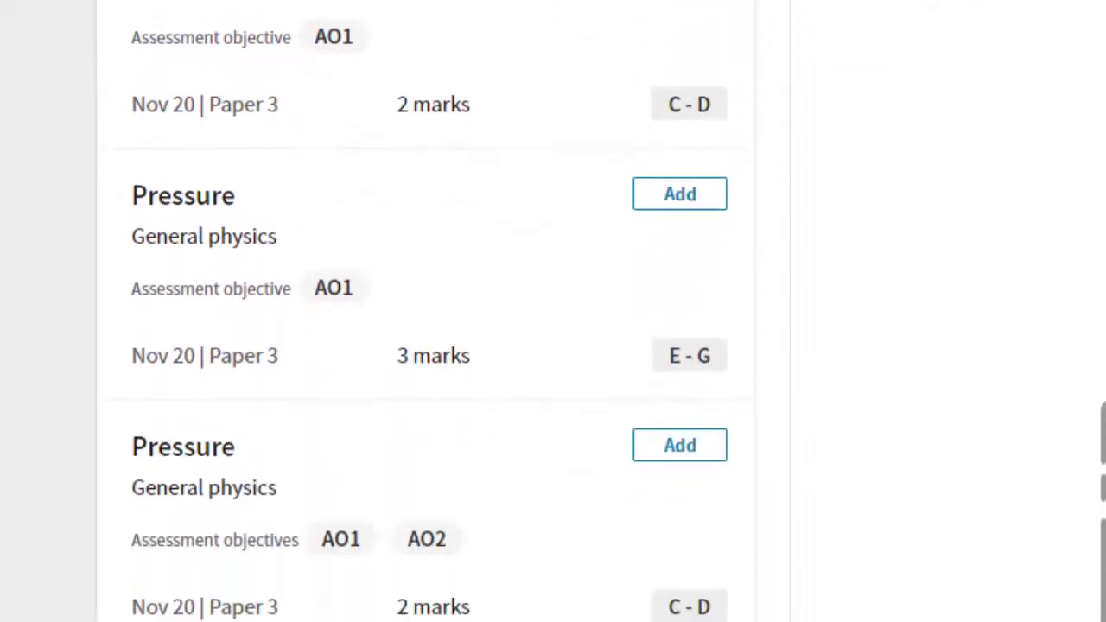
pyautogui.scroll(-6, 553, 346)
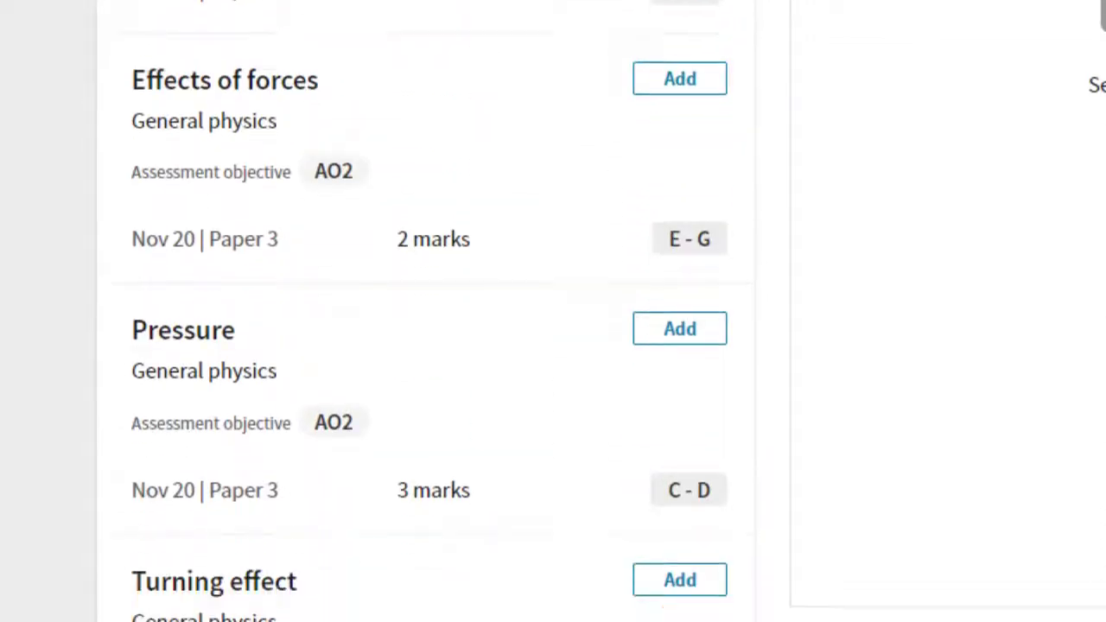
pyautogui.scroll(15, 552, 345)
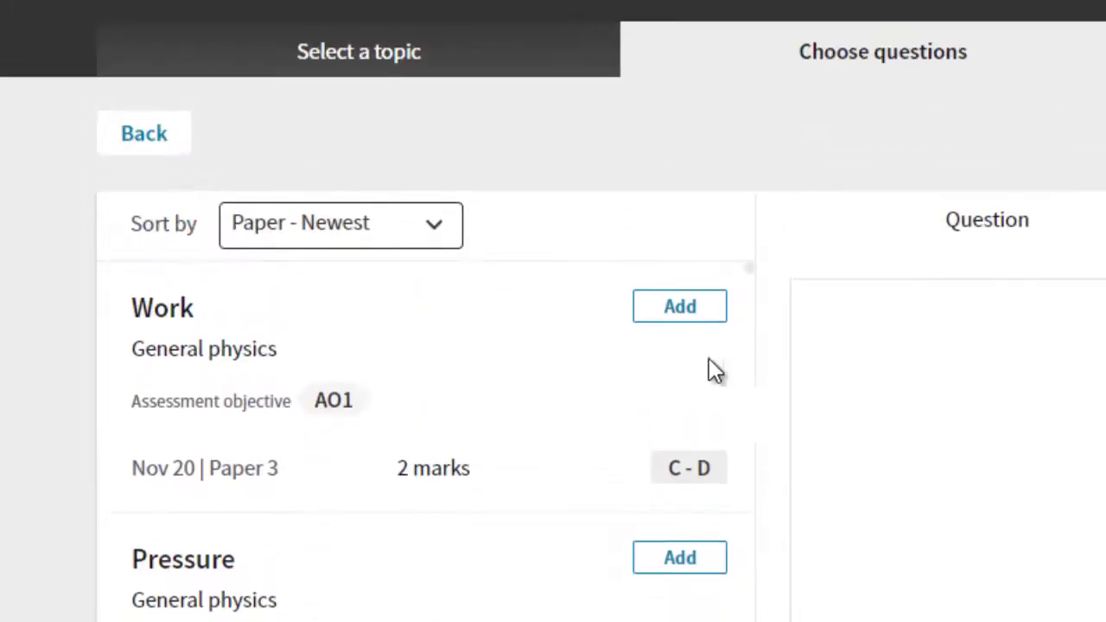
pyautogui.click(678, 309)
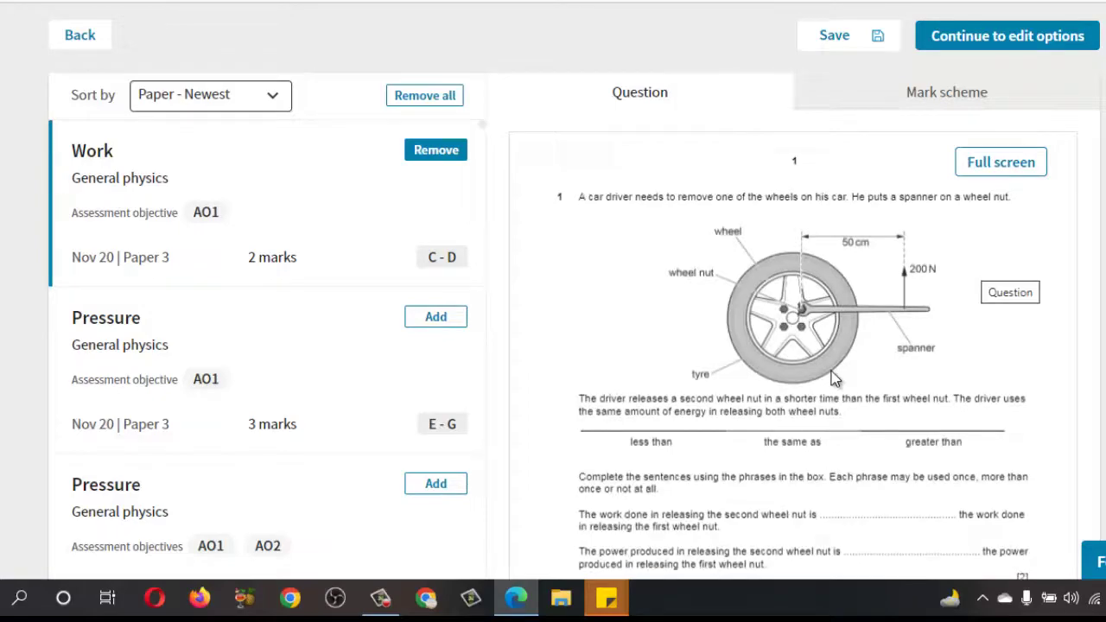
# Step: Add the 3-mark Pressure question, then continue to the edit-and-export summary
pyautogui.scroll(-2, 553, 290)
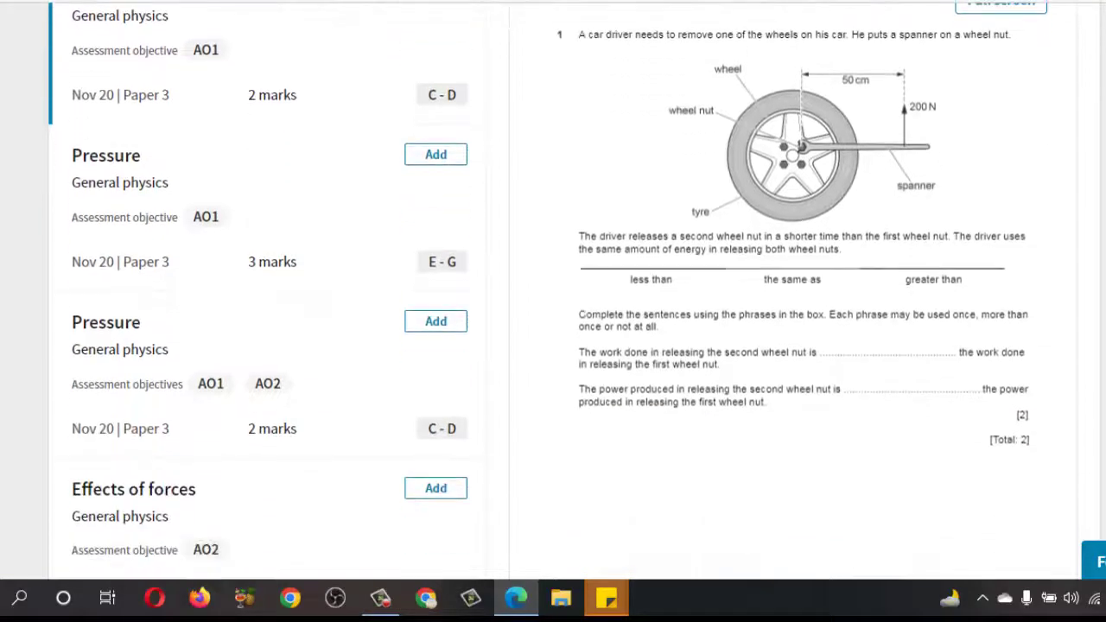
pyautogui.scroll(2, 553, 290)
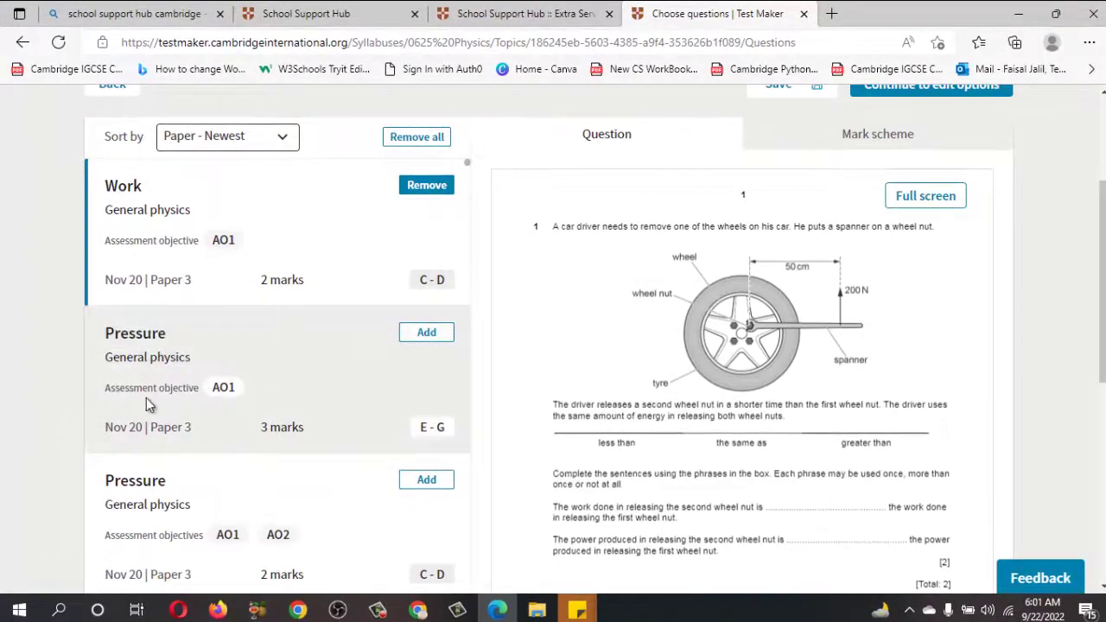
pyautogui.click(181, 362)
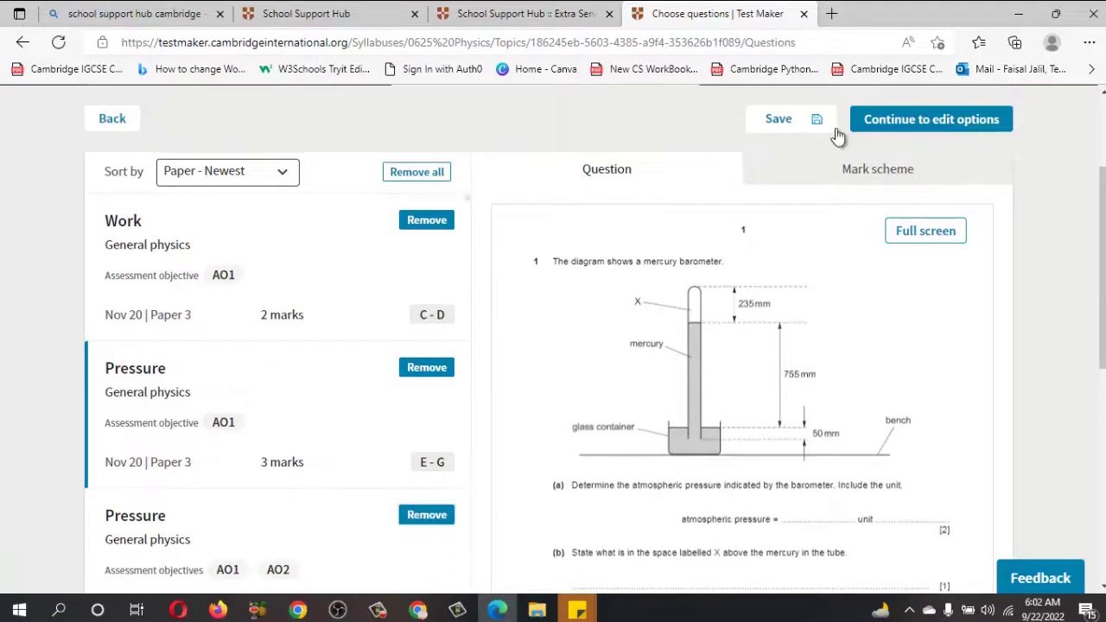
pyautogui.click(939, 134)
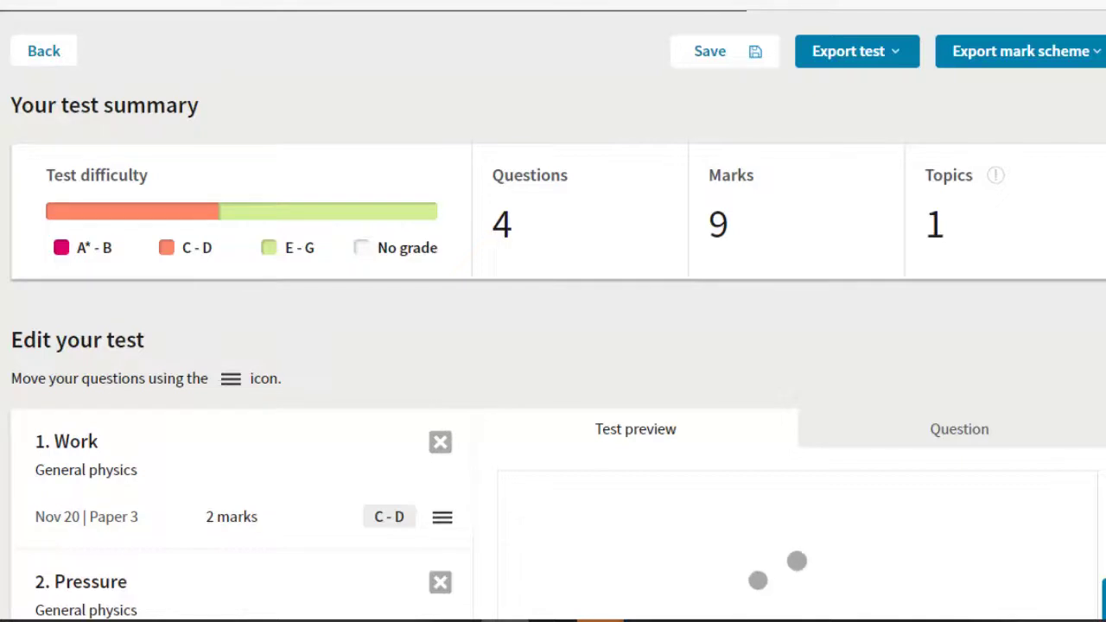
# Step: Delete question 4, the duplicate Pressure question, leaving 3 questions worth 7 marks
pyautogui.scroll(-3, 552, 346)
pyautogui.scroll(-1, 553, 346)
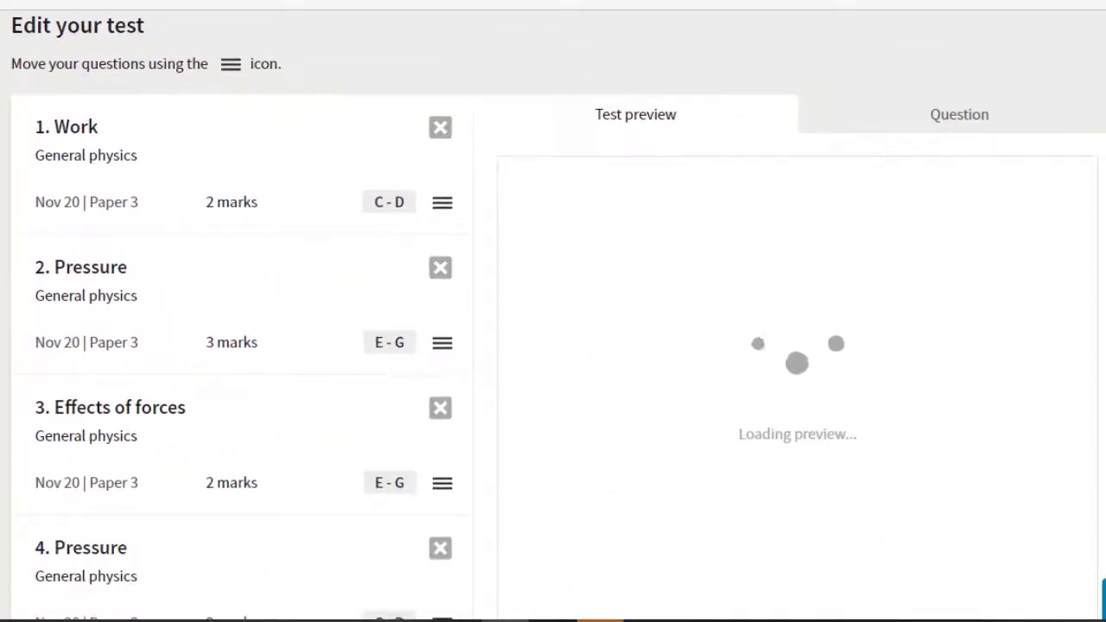
pyautogui.scroll(-1, 553, 346)
pyautogui.scroll(-2, 553, 345)
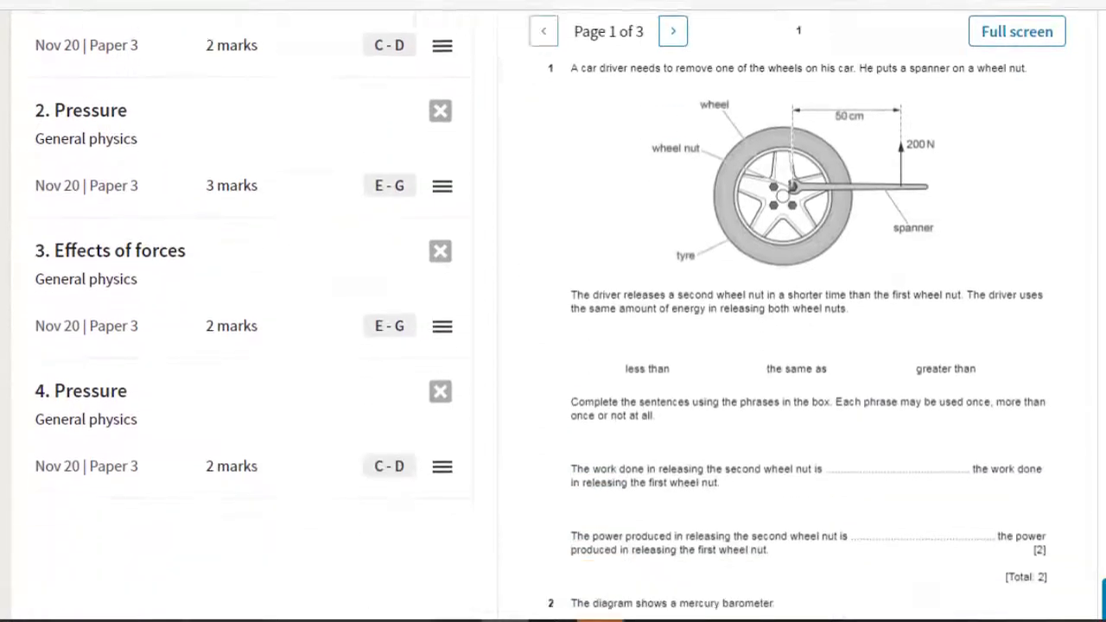
pyautogui.scroll(-2, 553, 345)
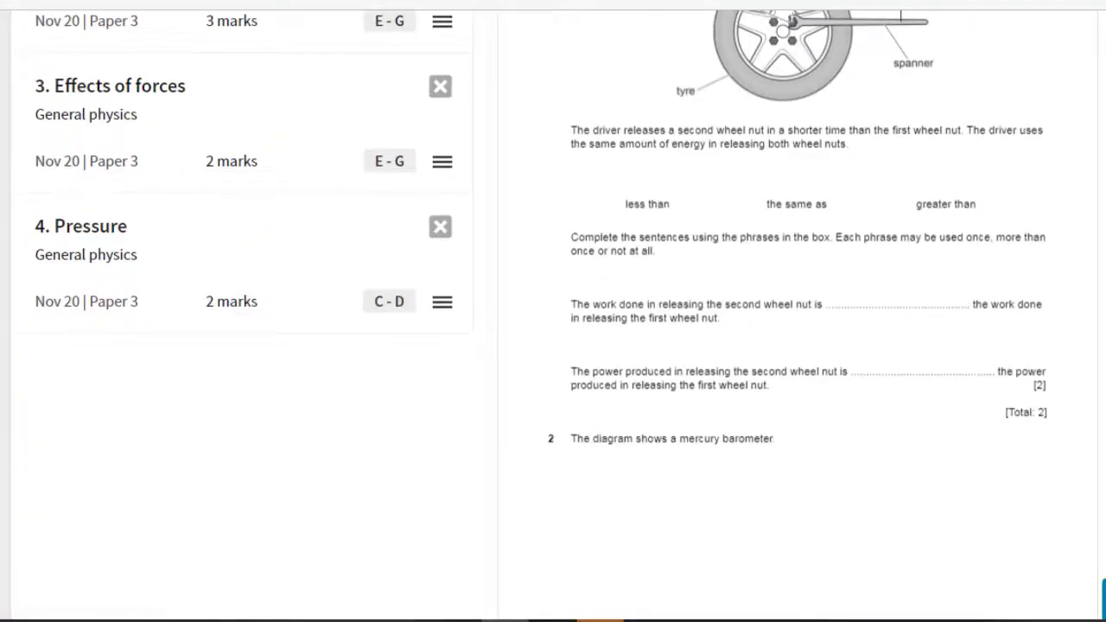
pyautogui.click(438, 228)
pyautogui.scroll(-10, 553, 346)
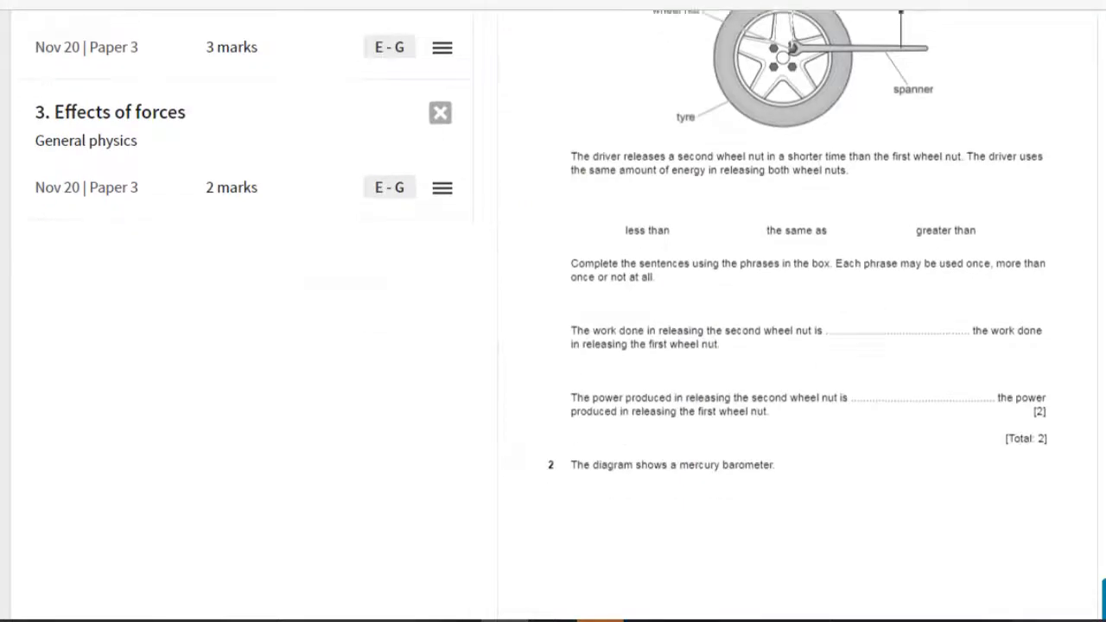
pyautogui.scroll(5, 553, 345)
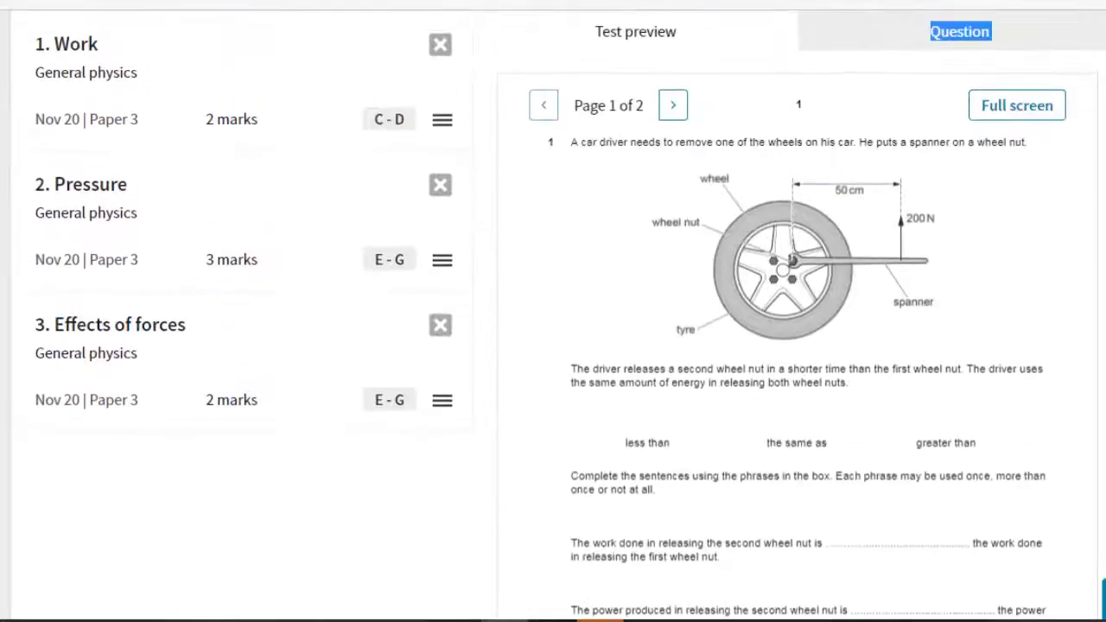
pyautogui.scroll(4, 875, 171)
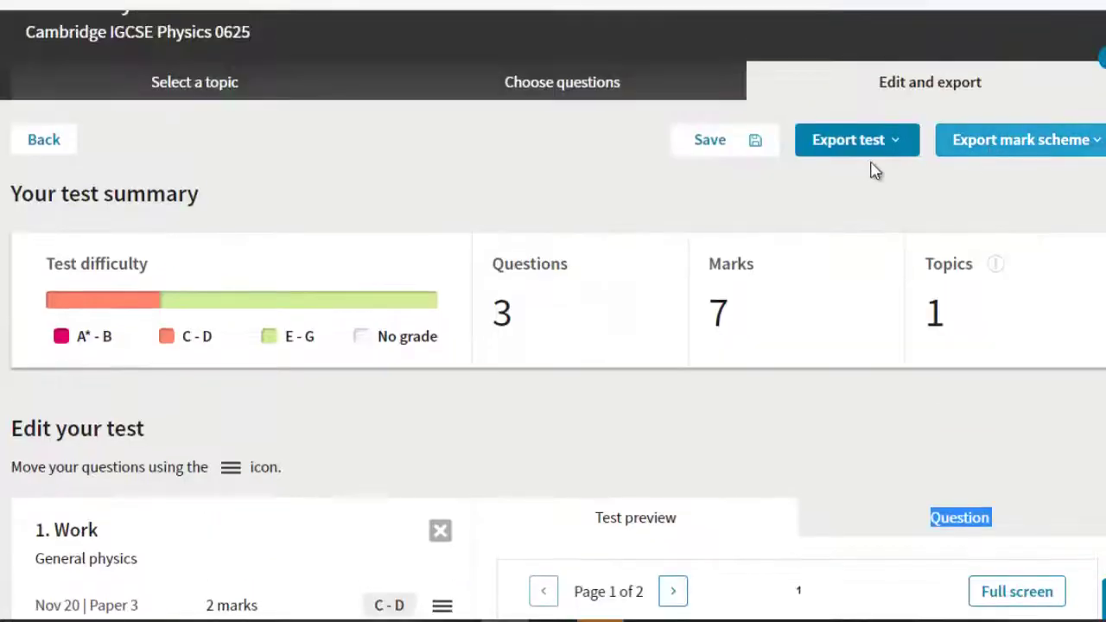
# Step: Export the test and the mark scheme each as a PDF document, then save
pyautogui.click(834, 151)
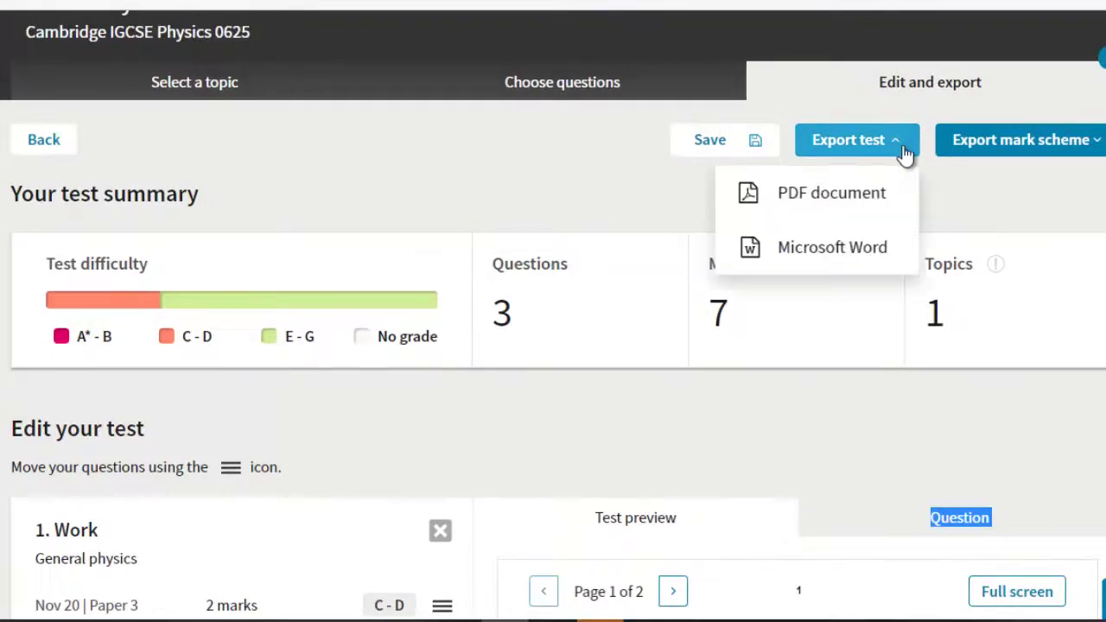
pyautogui.click(810, 203)
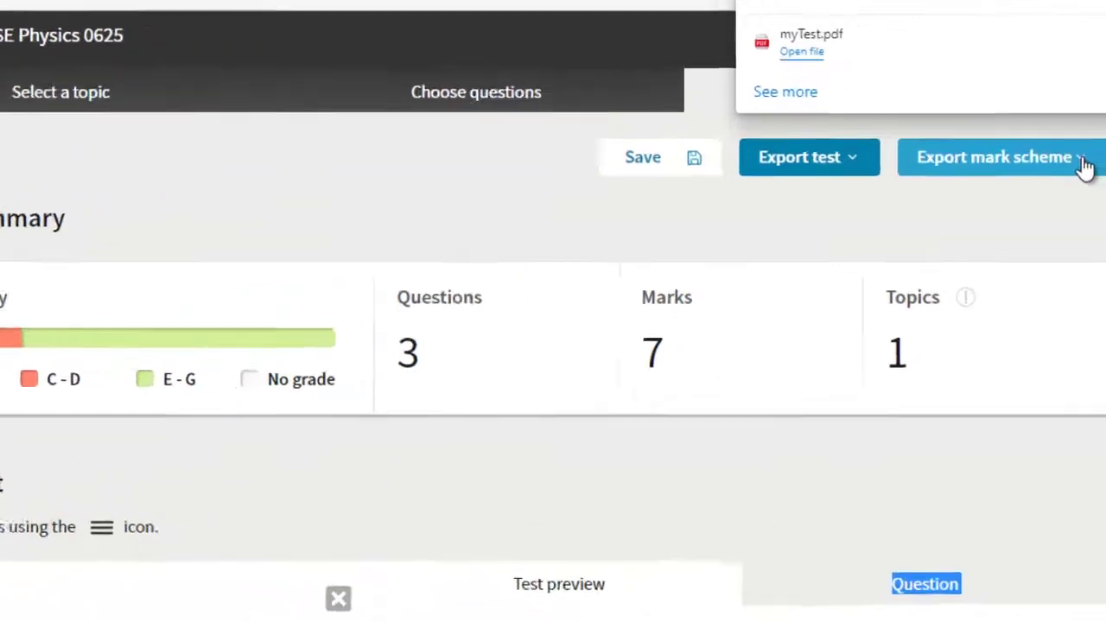
pyautogui.click(1093, 144)
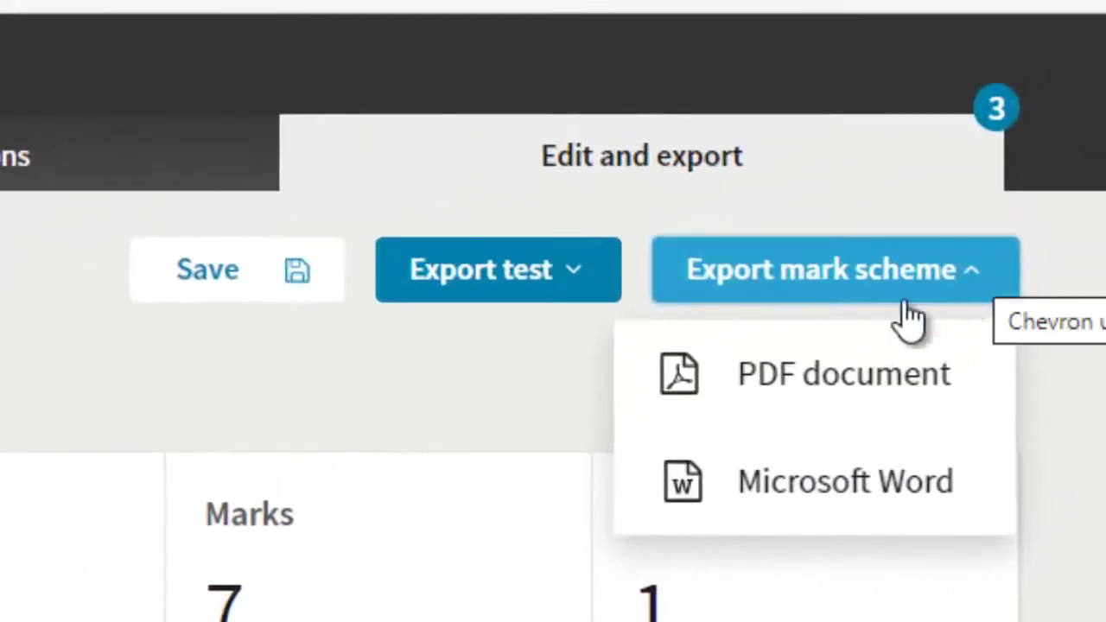
pyautogui.click(772, 385)
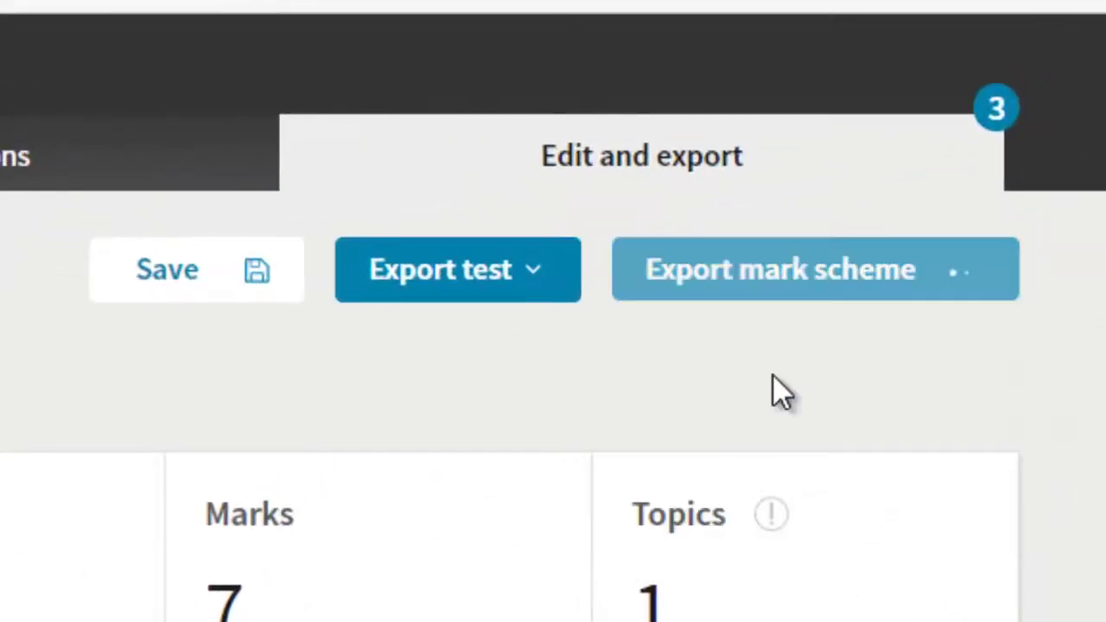
pyautogui.click(209, 280)
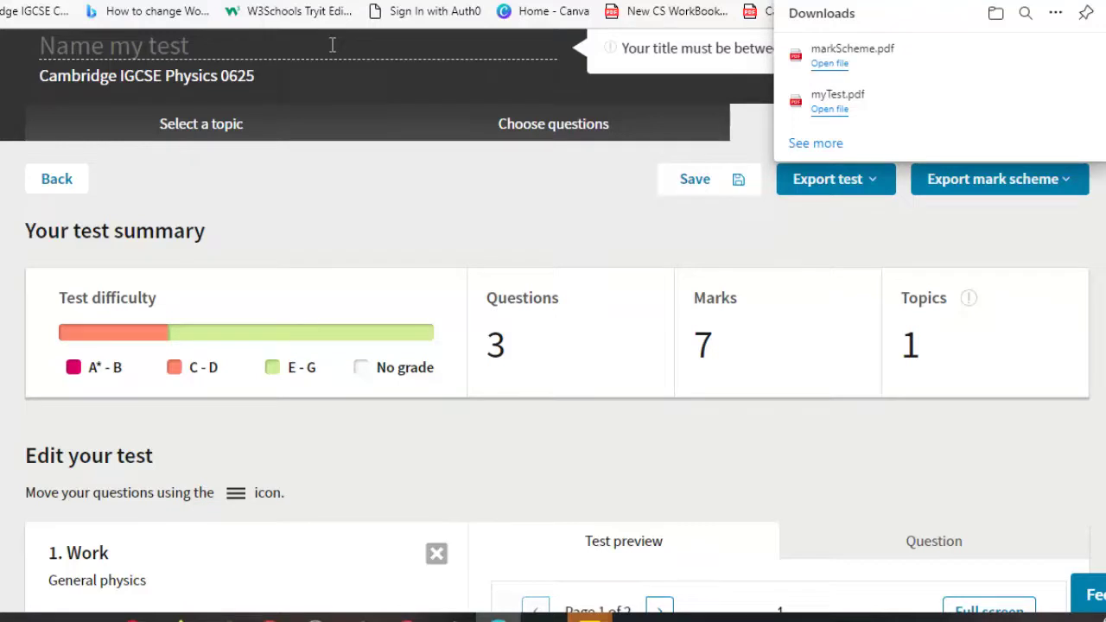
# Step: Save the test titled 'work ,pressure and effect of force' and show Edge's downloads list
pyautogui.write('Phs')
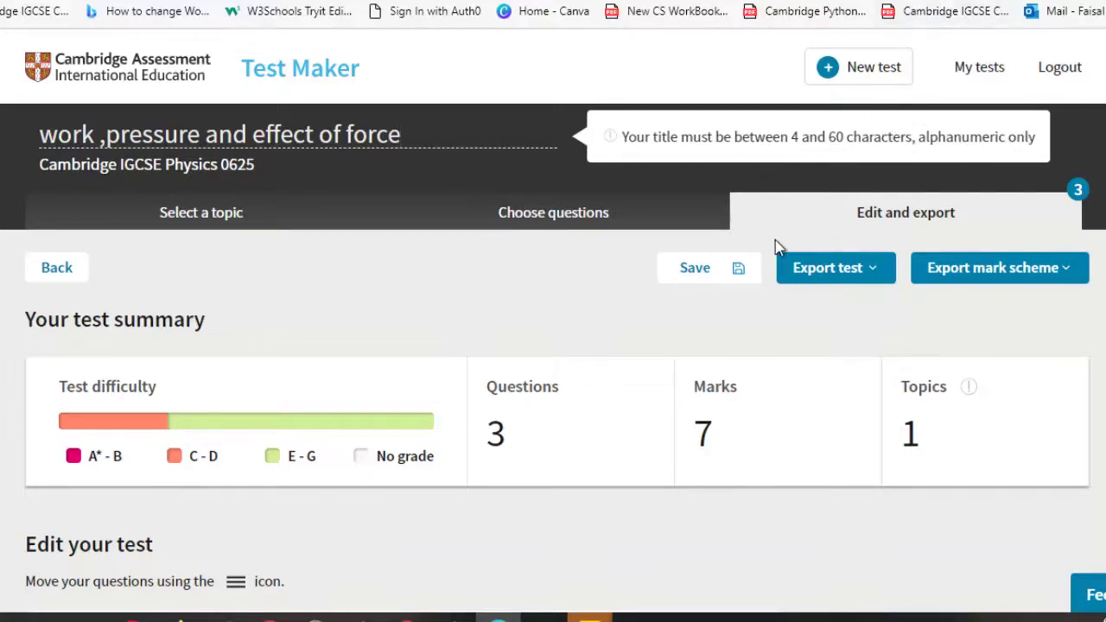
pyautogui.click(716, 277)
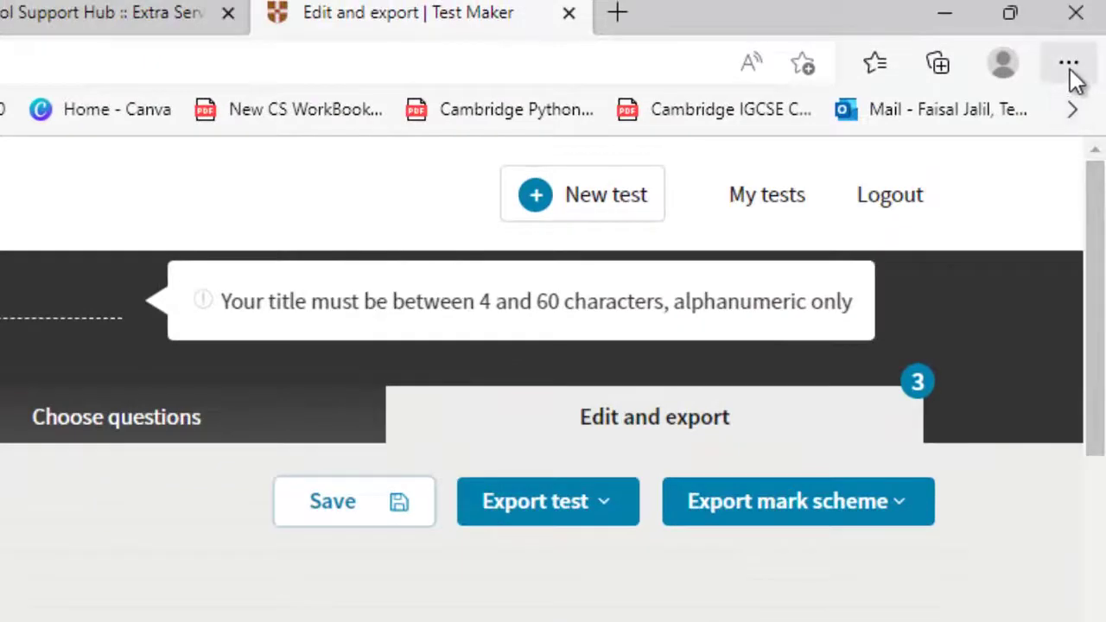
pyautogui.click(1068, 74)
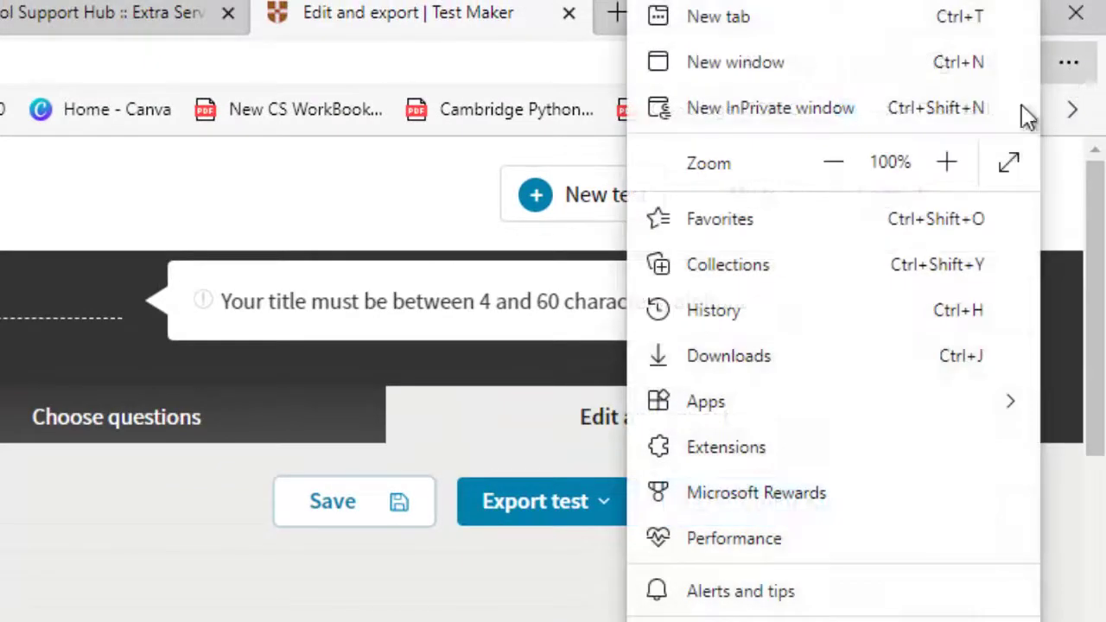
pyautogui.click(752, 356)
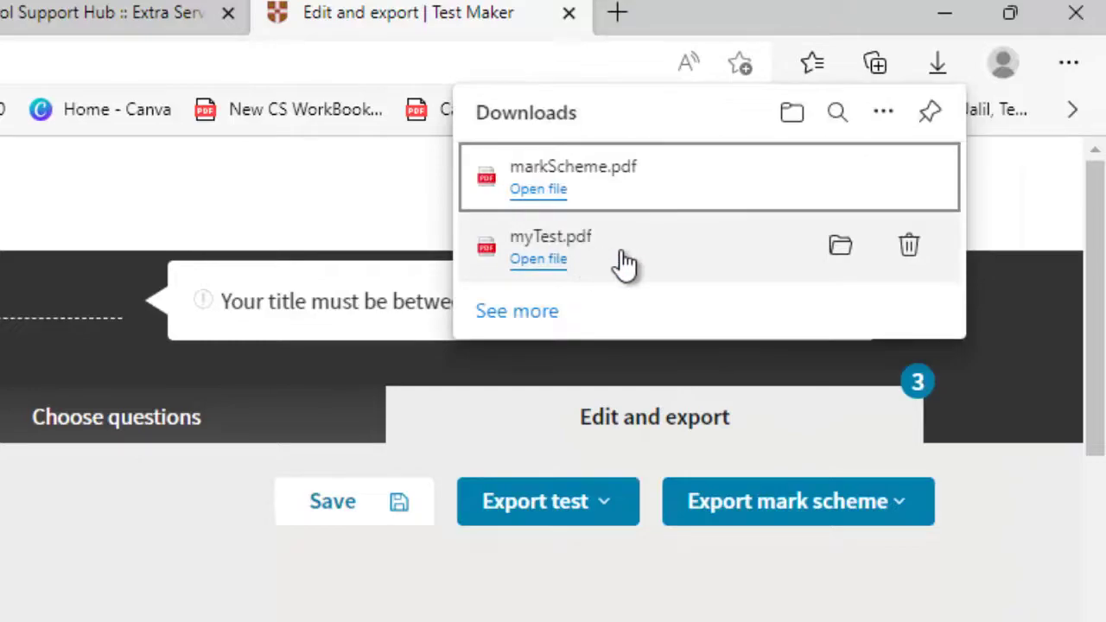
# Step: Open myTest.pdf from the downloads and scroll through it
pyautogui.click(836, 258)
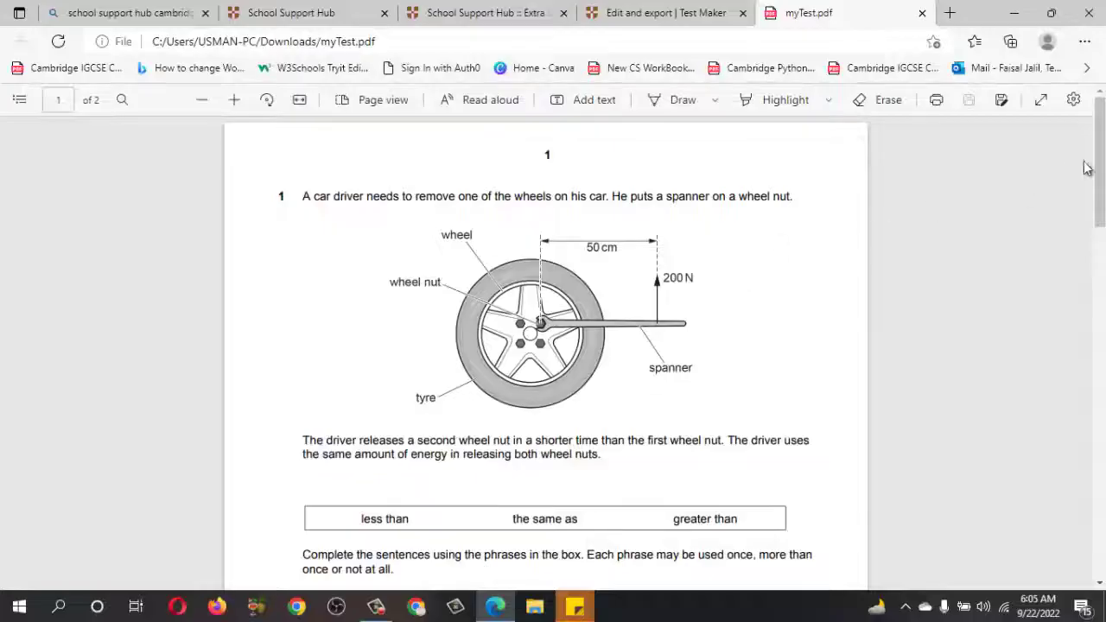
pyautogui.scroll(-10, 553, 346)
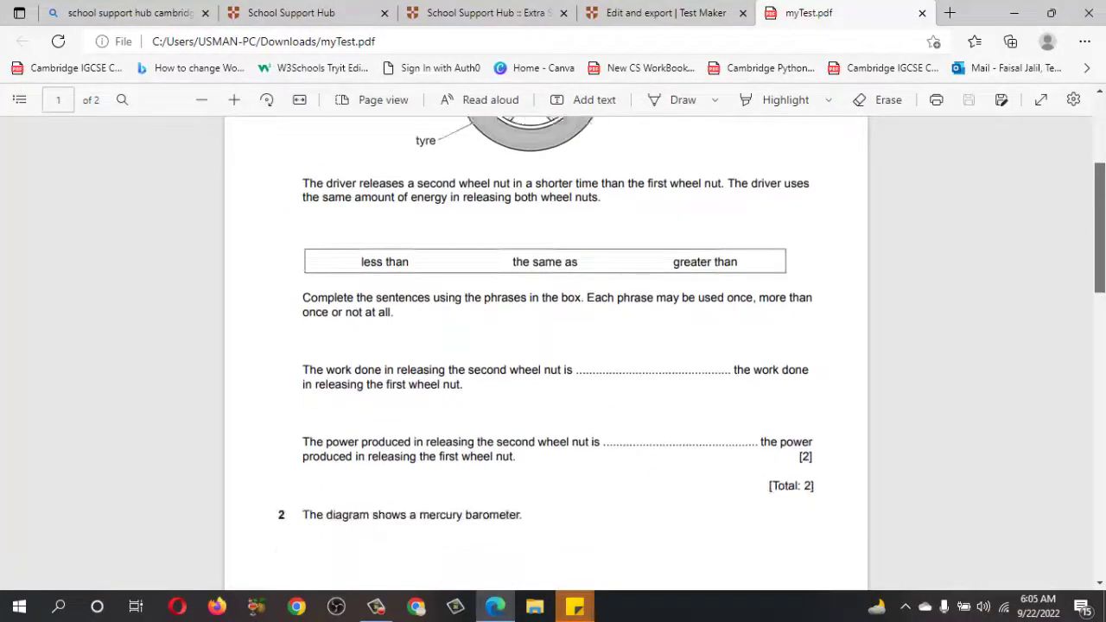
pyautogui.scroll(12, 553, 346)
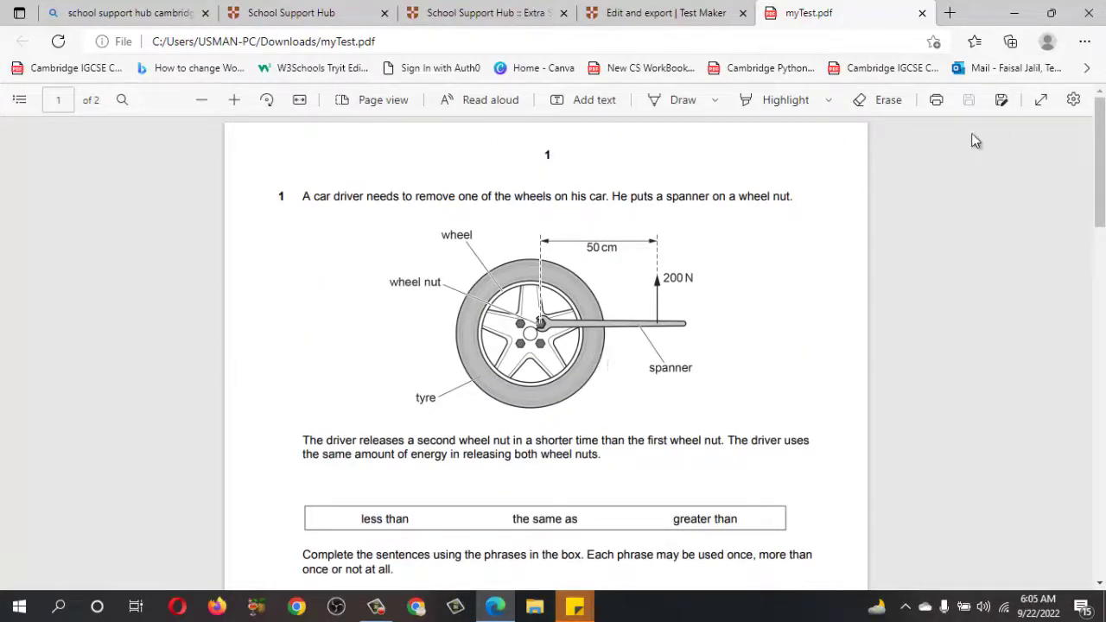
# Step: Open markScheme.pdf from Edge's Downloads list in a new tab
pyautogui.click(1084, 42)
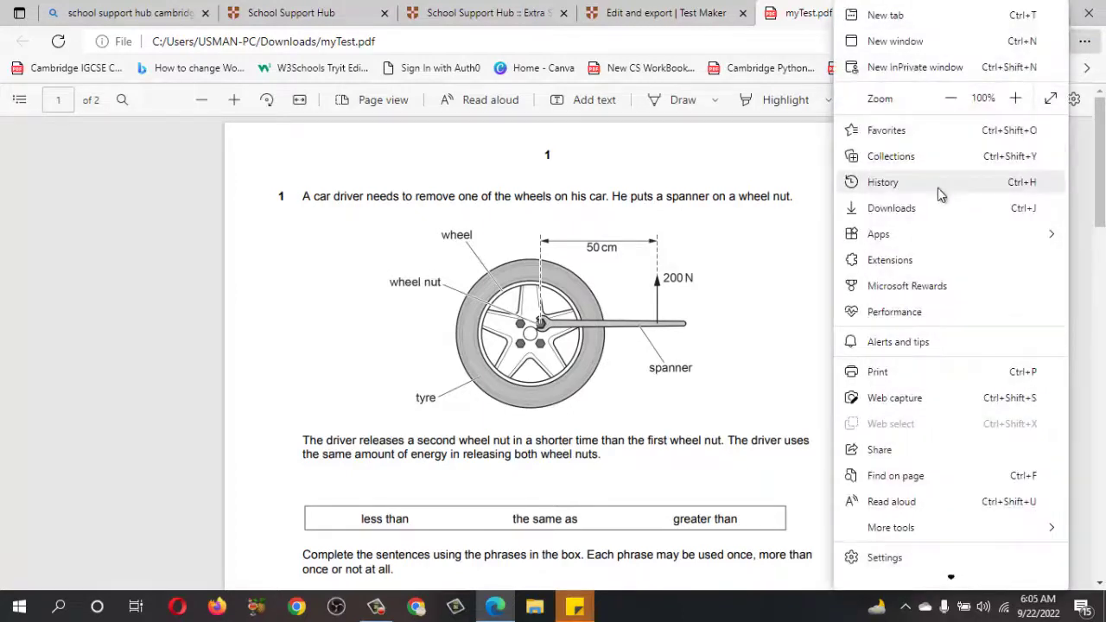
pyautogui.click(907, 212)
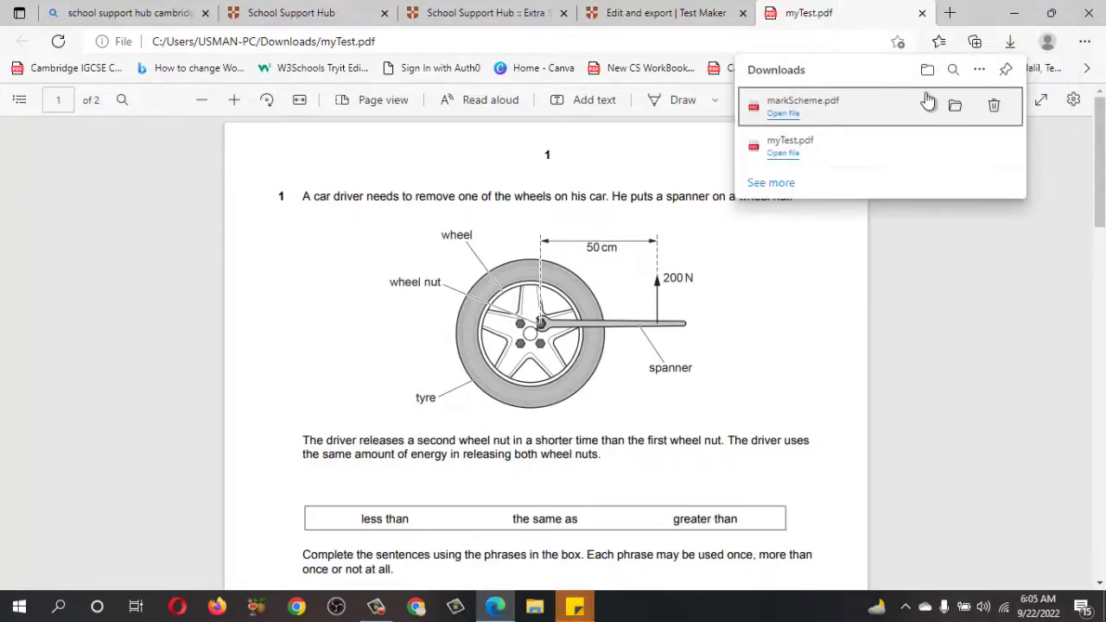
pyautogui.click(782, 114)
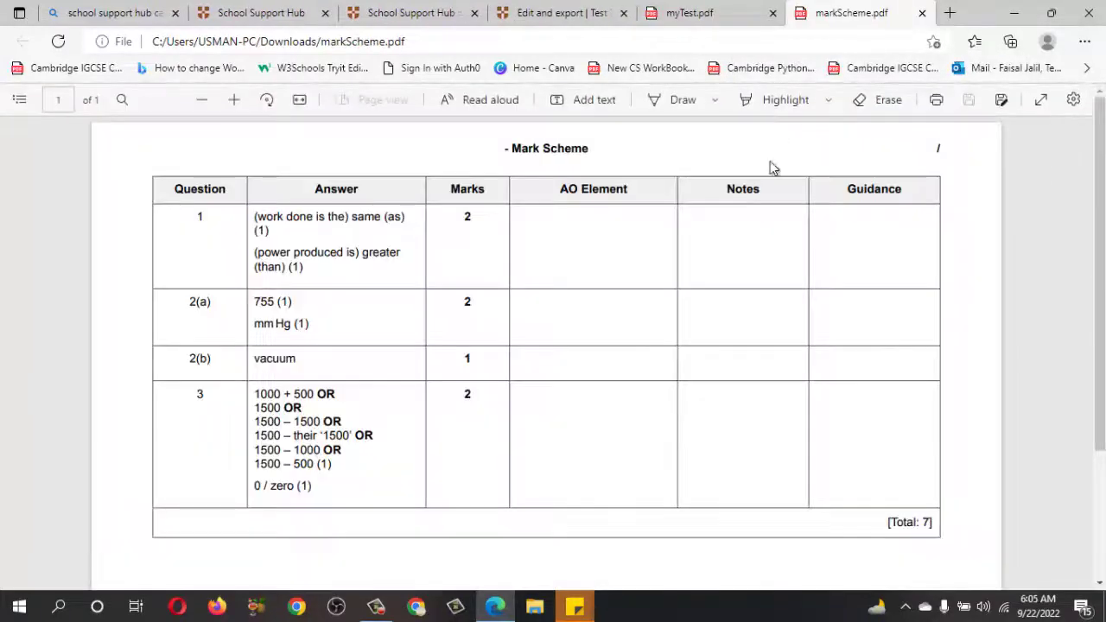